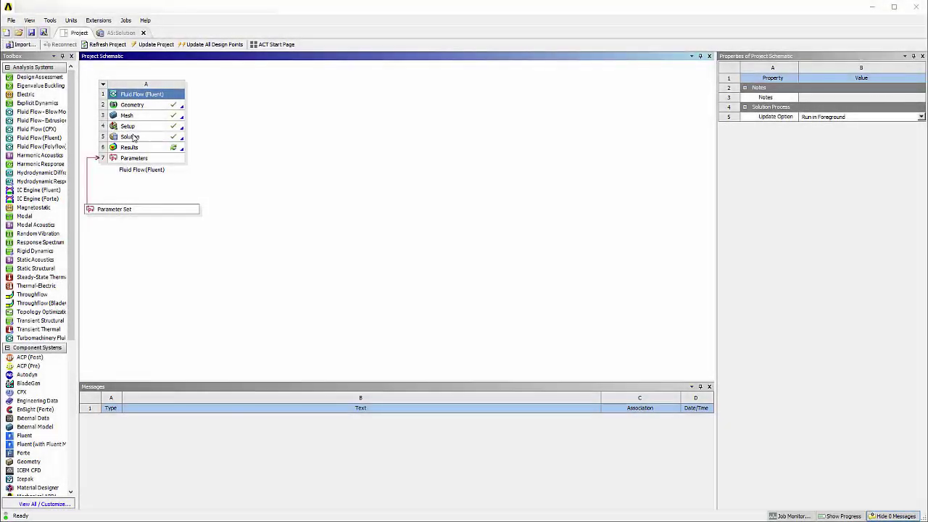
Show solution monitoring for the Solution cell (A5) to see the Fluent residual plot and transcript.
{"action": "right_click", "coordinate": [132, 137]}
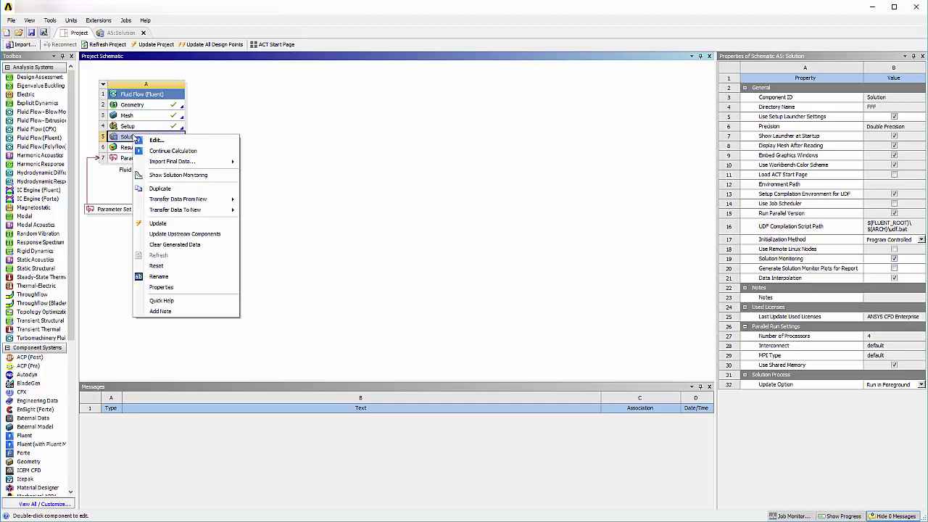
{"action": "left_click", "coordinate": [171, 176]}
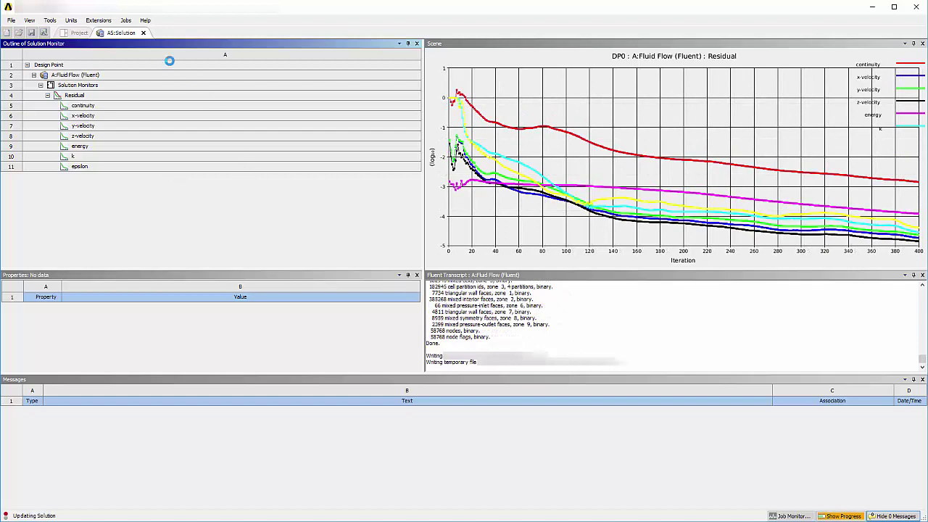
Switch the wall colouring to Variable mode using Wall Shear Y.
{"action": "left_click", "coordinate": [76, 33]}
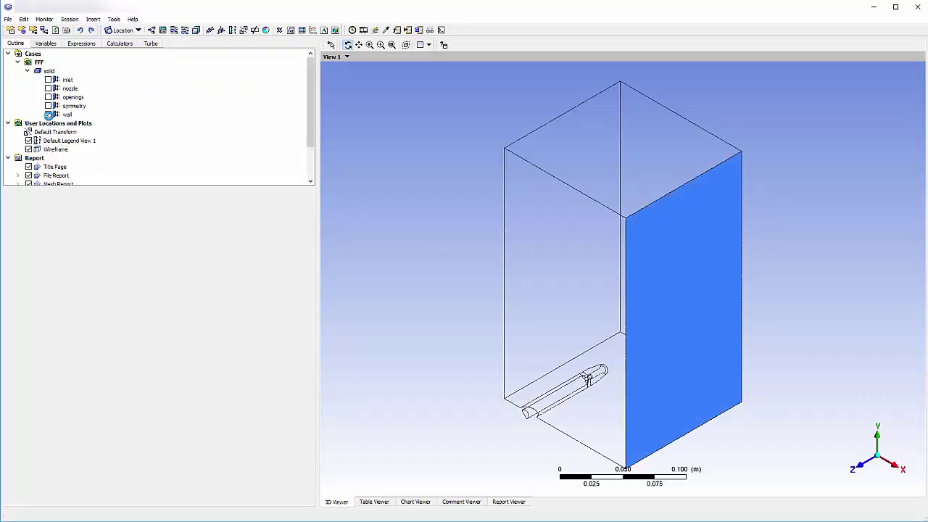
{"action": "left_click", "coordinate": [89, 218]}
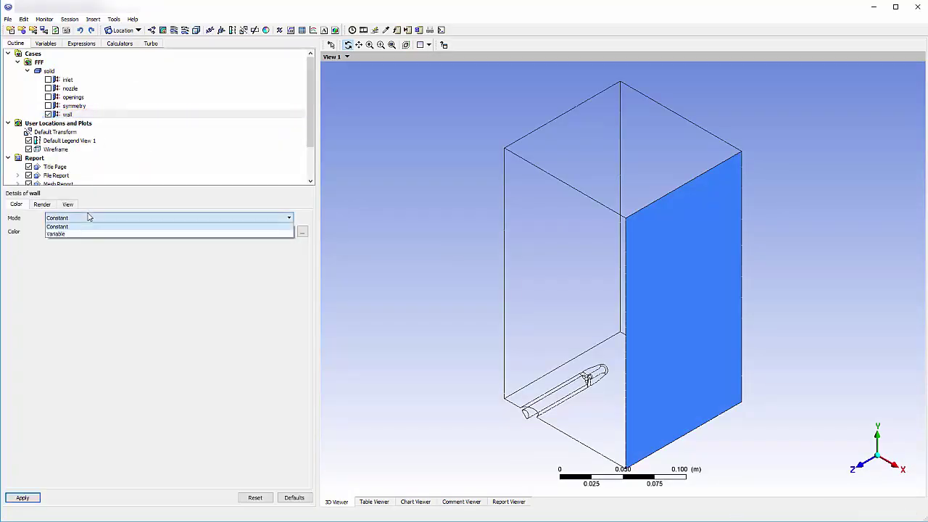
{"action": "left_click", "coordinate": [83, 232]}
{"action": "left_click", "coordinate": [82, 235]}
{"action": "scroll", "coordinate": [81, 284], "scroll_direction": "down", "scroll_amount": 3}
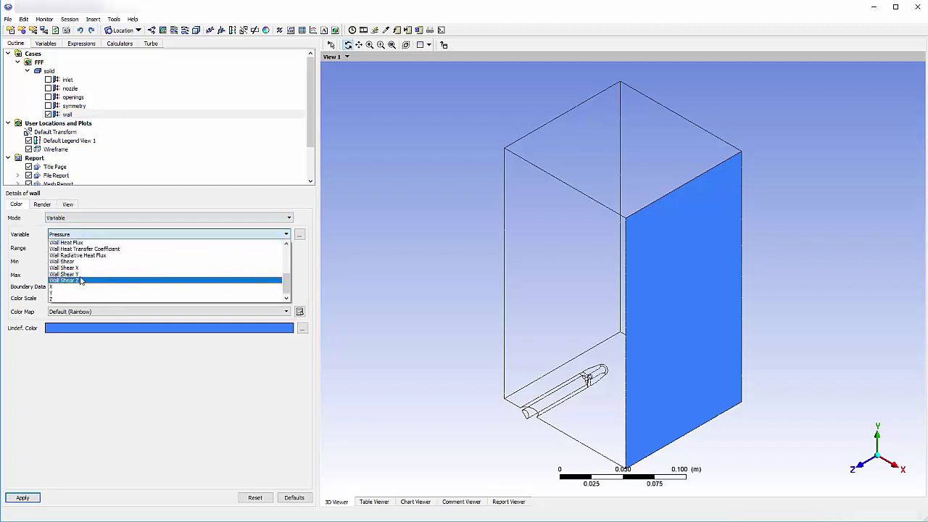
{"action": "left_click", "coordinate": [72, 282]}
Apply a user-specified colour range with a 150 Pa maximum and inspect the shear contour.
{"action": "left_click", "coordinate": [69, 248]}
{"action": "left_click", "coordinate": [70, 272]}
{"action": "left_click", "coordinate": [79, 279]}
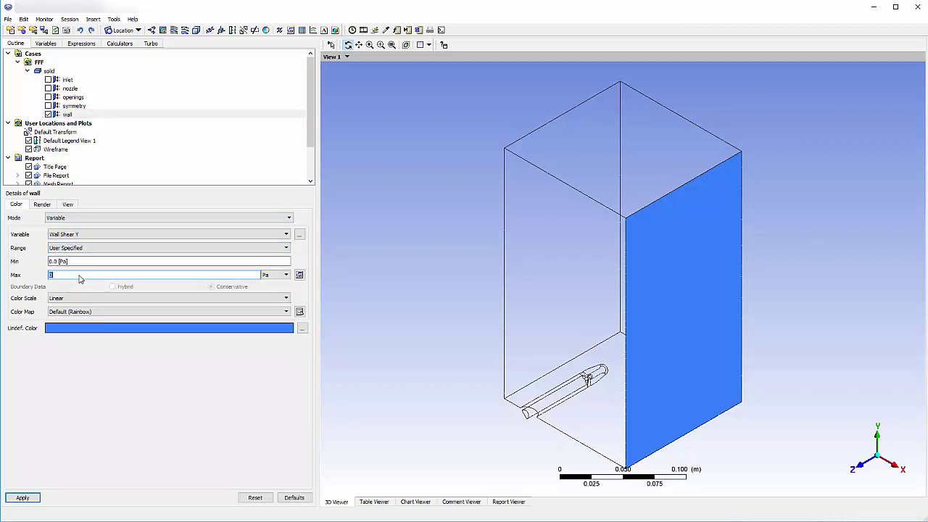
{"action": "type", "text": "150"}
{"action": "left_click", "coordinate": [22, 498]}
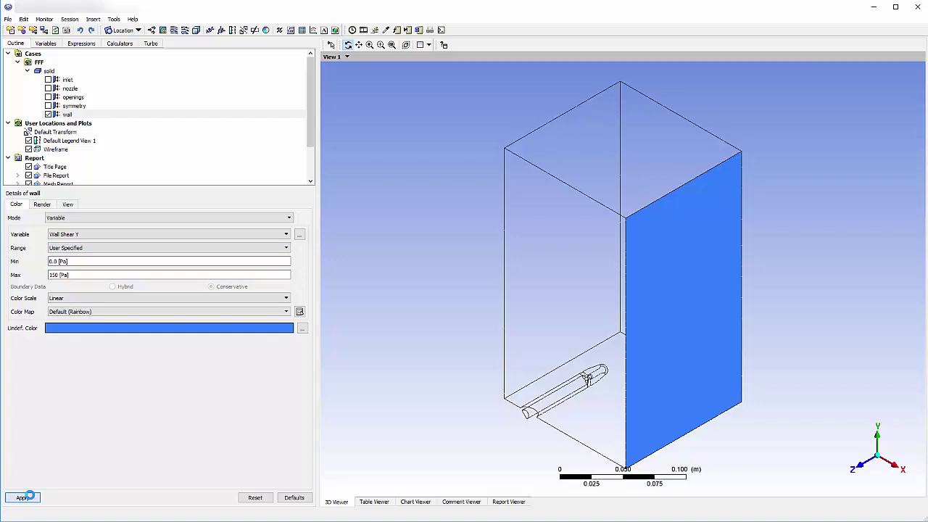
{"action": "left_click_drag", "start_coordinate": [638, 350], "coordinate": [713, 282]}
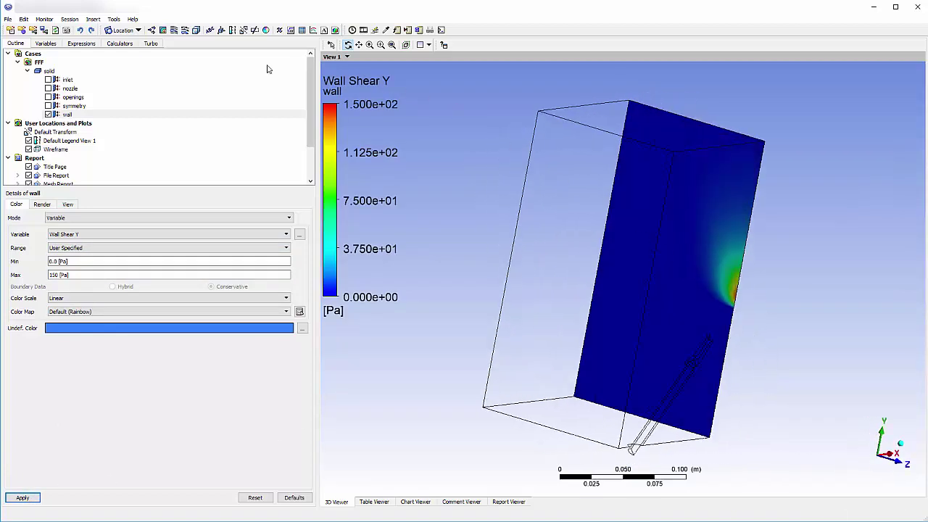
{"action": "left_click", "coordinate": [80, 42]}
{"action": "right_click", "coordinate": [93, 172]}
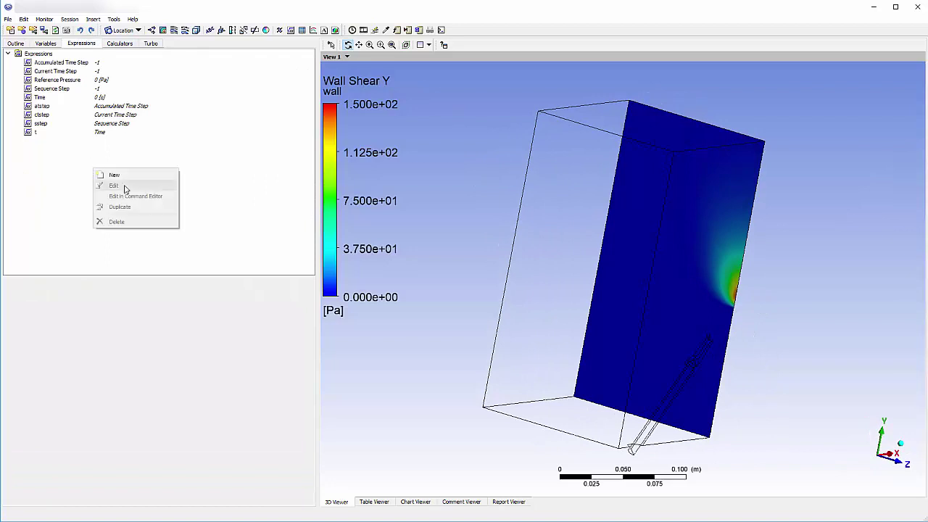
{"action": "left_click", "coordinate": [127, 179]}
{"action": "type", "text": "Total Shear Y"}
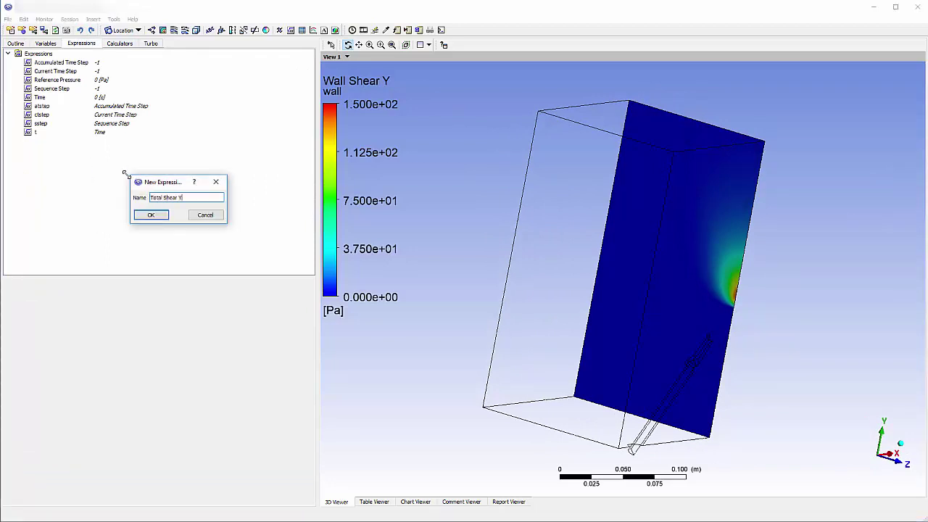
{"action": "left_click", "coordinate": [151, 215]}
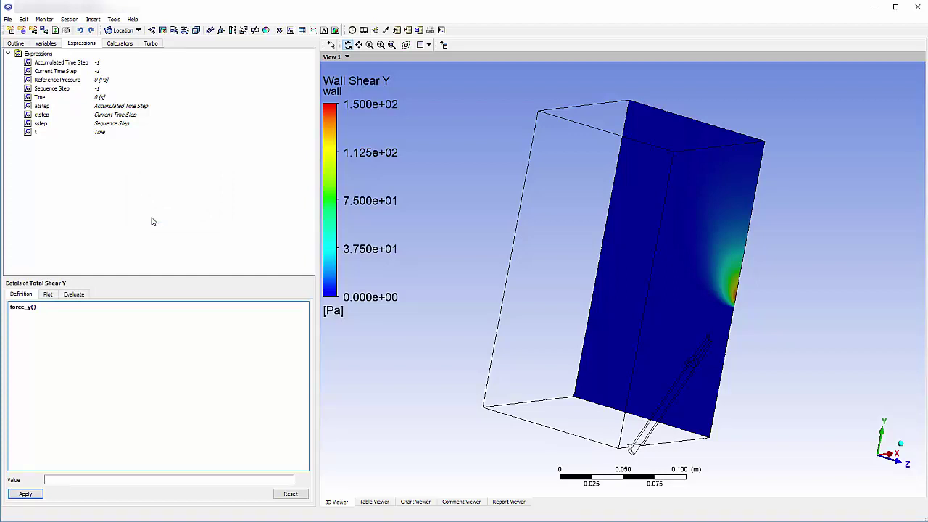
{"action": "left_click", "coordinate": [25, 494]}
Publish Total Shear Y as a Workbench output parameter and close CFD-Post.
{"action": "right_click", "coordinate": [110, 108]}
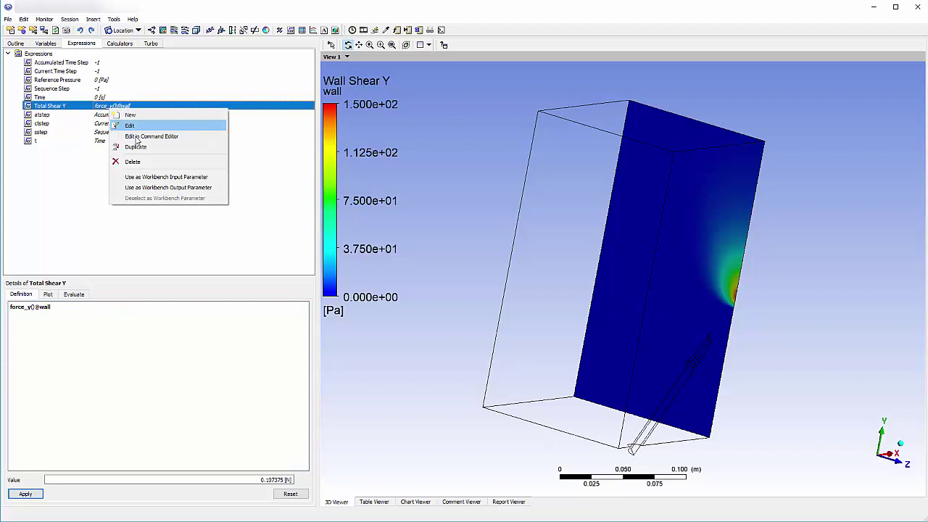
{"action": "left_click", "coordinate": [160, 187]}
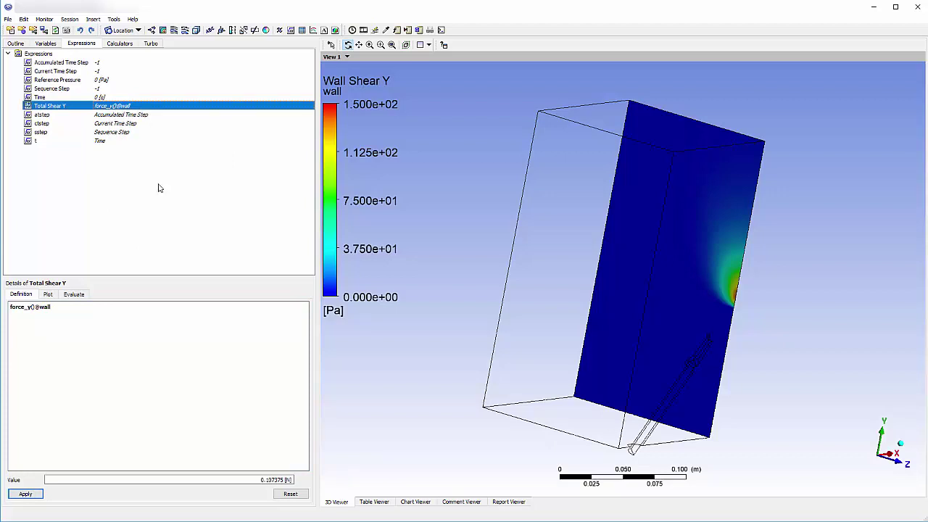
{"action": "left_click", "coordinate": [915, 9]}
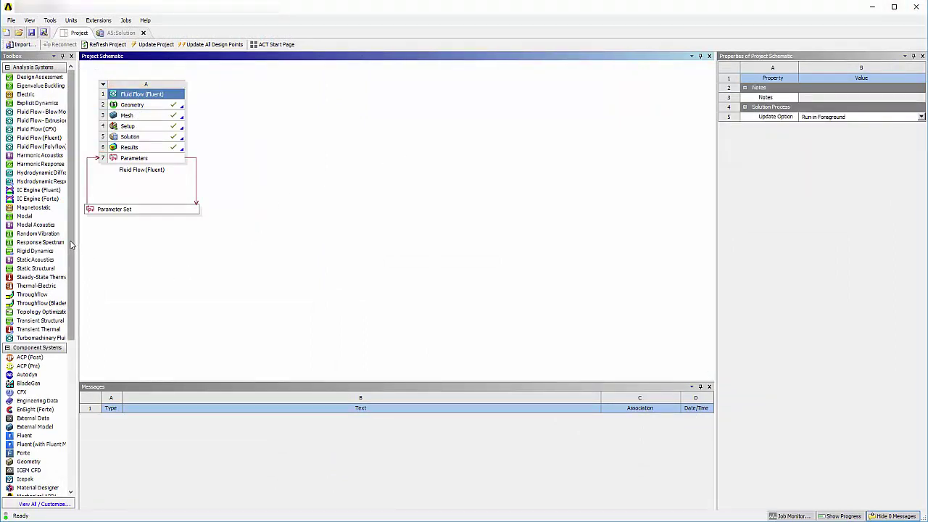
Link a Response Surface Optimization system to the Parameter Set and open its Design of Experiments.
{"action": "left_click_drag", "start_coordinate": [73, 250], "coordinate": [71, 401]}
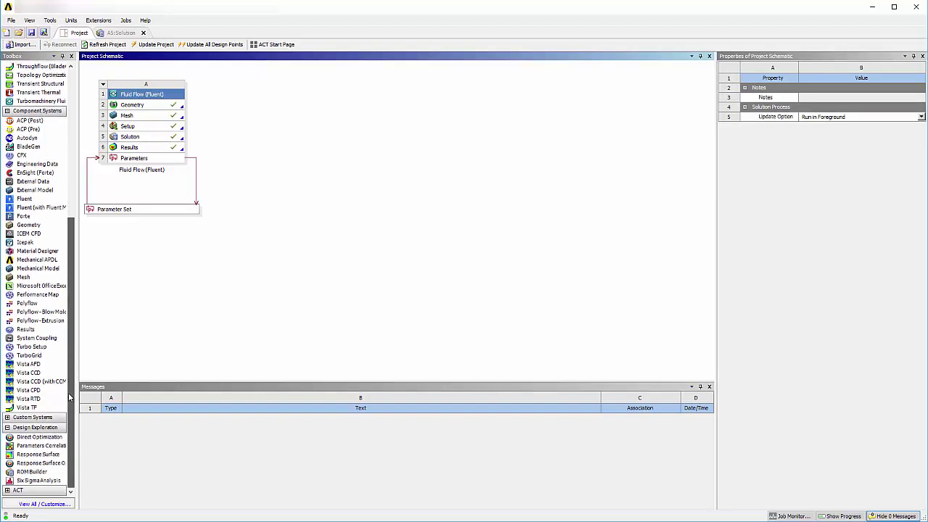
{"action": "left_click_drag", "start_coordinate": [41, 462], "coordinate": [134, 231]}
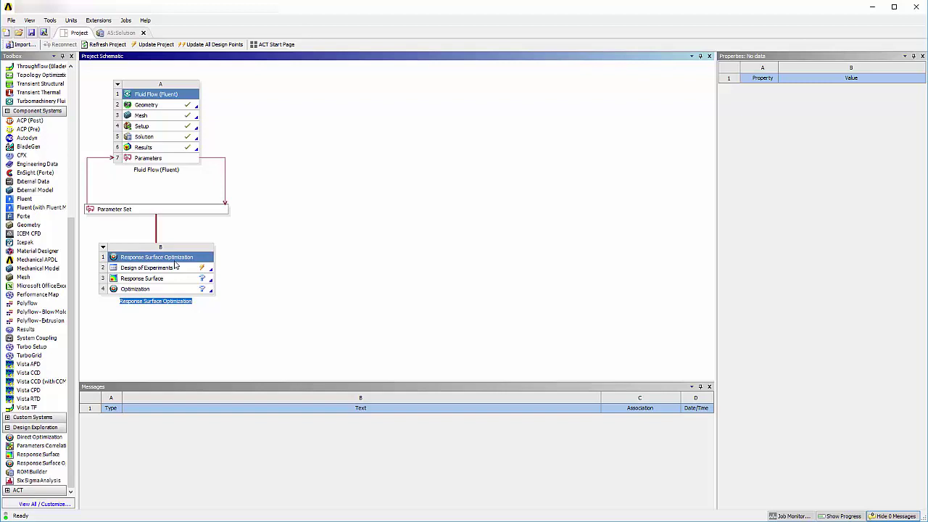
{"action": "double_click", "coordinate": [165, 268]}
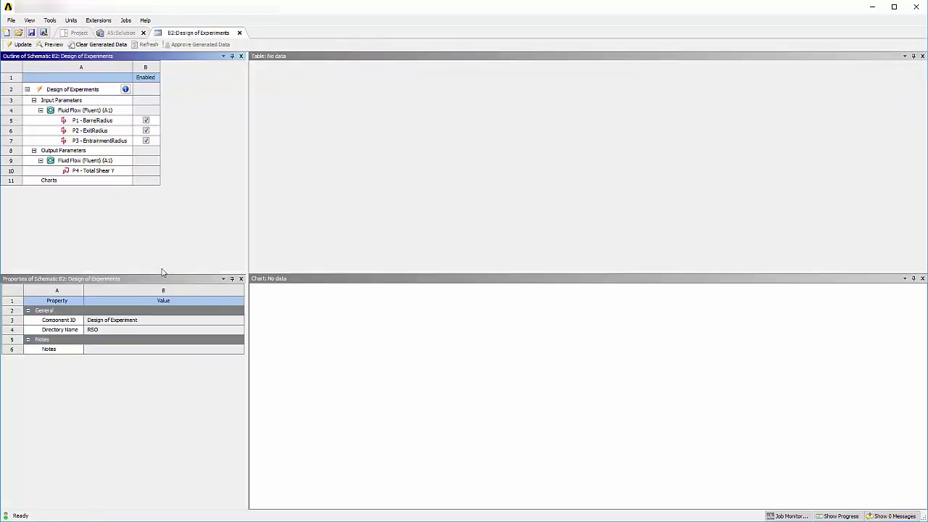
Set BarrelRadius bounds to 0.0015–0.0026 m.
{"action": "left_click", "coordinate": [106, 122]}
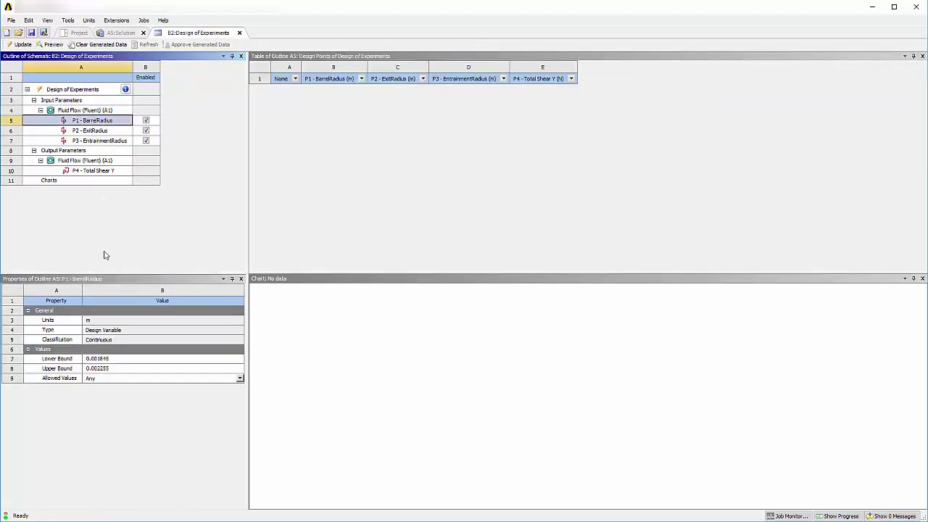
{"action": "left_click", "coordinate": [114, 359]}
{"action": "type", "text": "0.00"}
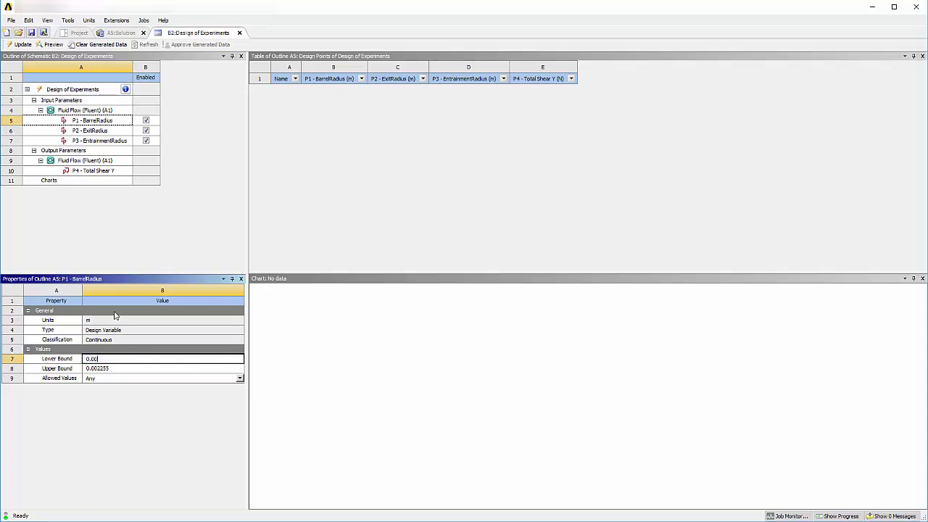
{"action": "left_click", "coordinate": [116, 368]}
{"action": "type", "text": "0.0026"}
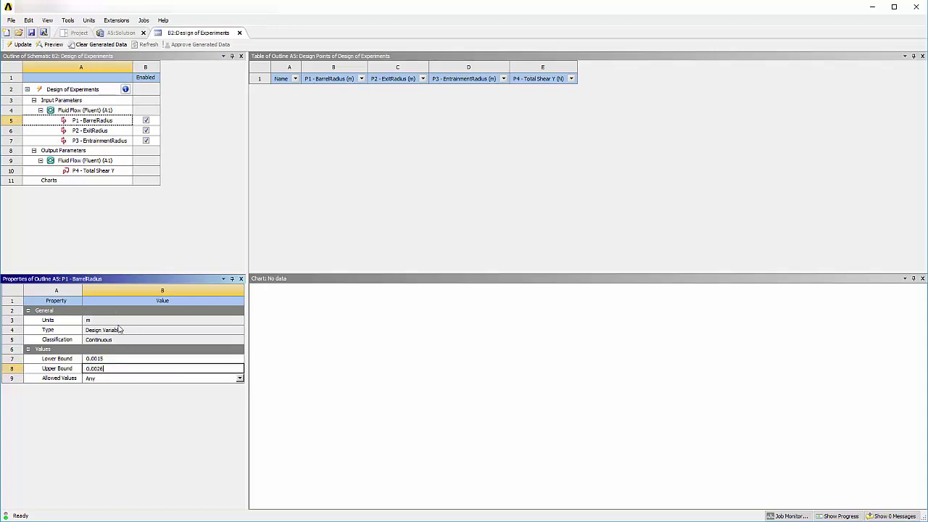
Set ExitRadius bounds to 0.0015–0.0043 m and start editing EntrainmentRadius's lower bound.
{"action": "left_click", "coordinate": [102, 131]}
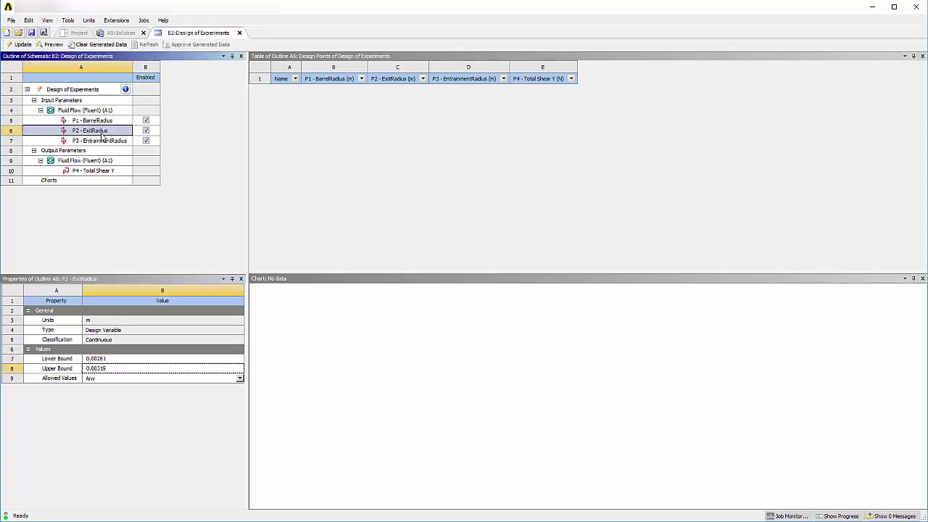
{"action": "left_click", "coordinate": [116, 361]}
{"action": "type", "text": "0.0015"}
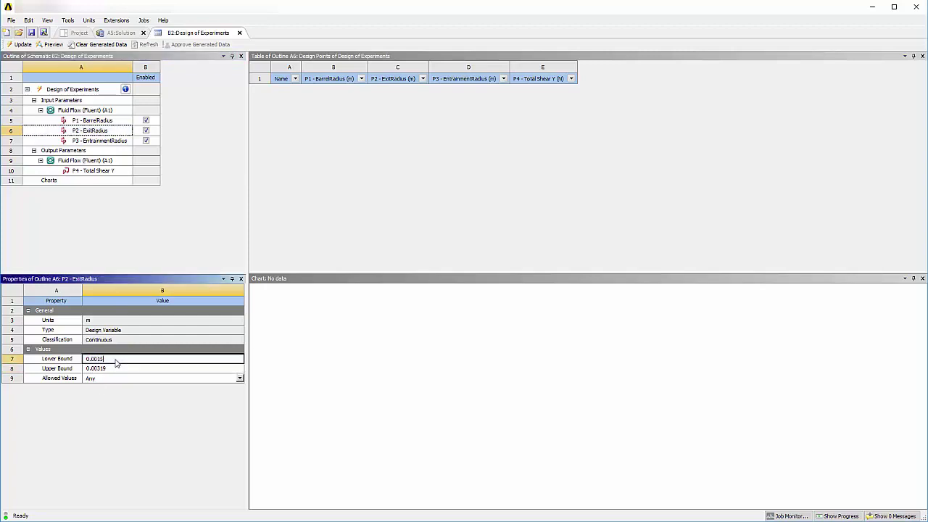
{"action": "left_click", "coordinate": [116, 369]}
{"action": "type", "text": "0.0043"}
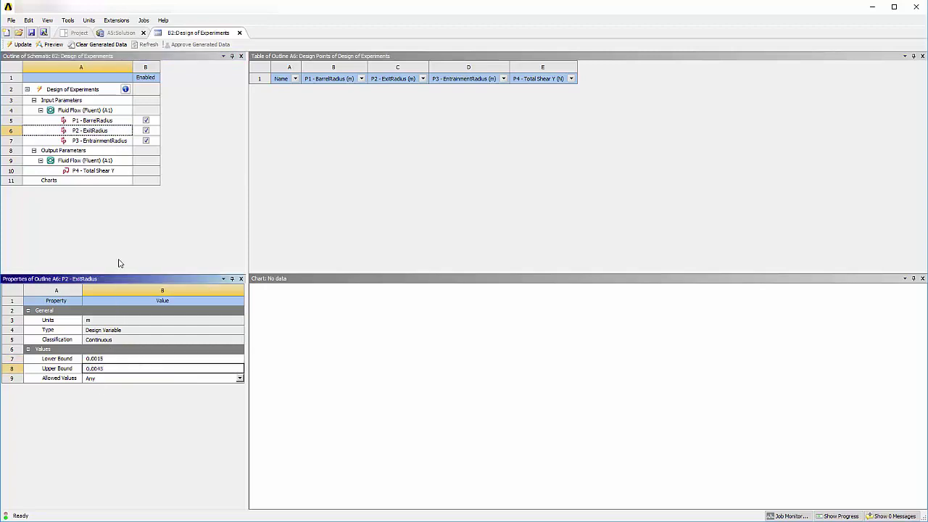
{"action": "left_click", "coordinate": [116, 141]}
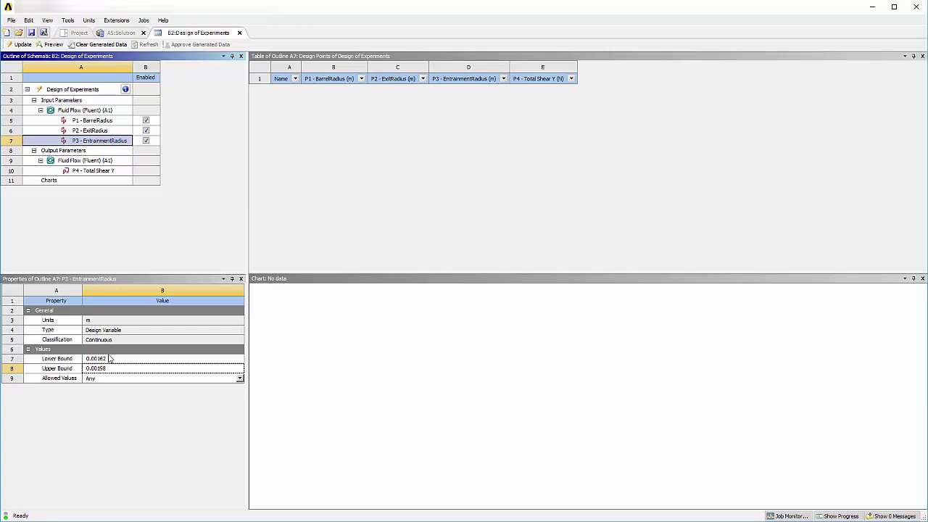
{"action": "left_click", "coordinate": [109, 358]}
Give EntrainmentRadius a 0.0018 lower bound and a 0.0026 upper bound.
{"action": "type", "text": "0.0"}
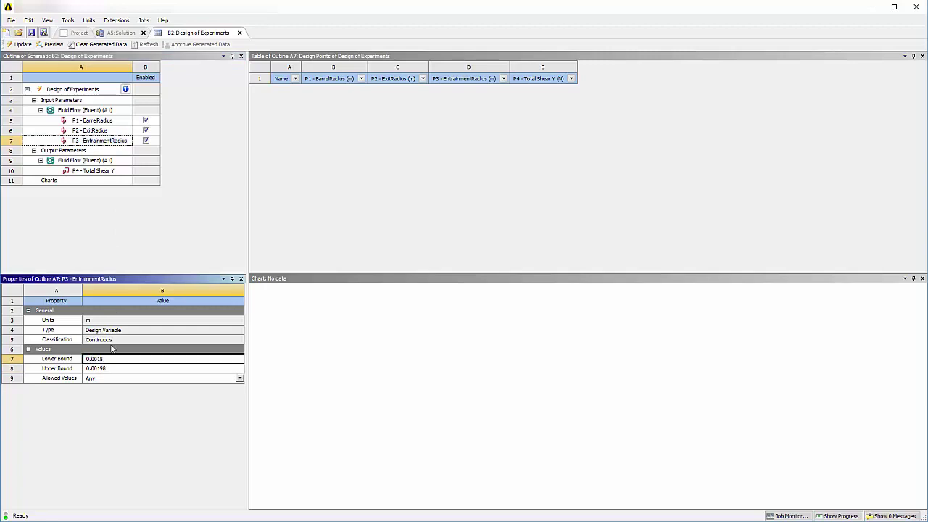
{"action": "key", "text": "Return"}
{"action": "type", "text": "0.0026"}
{"action": "left_click", "coordinate": [143, 220]}
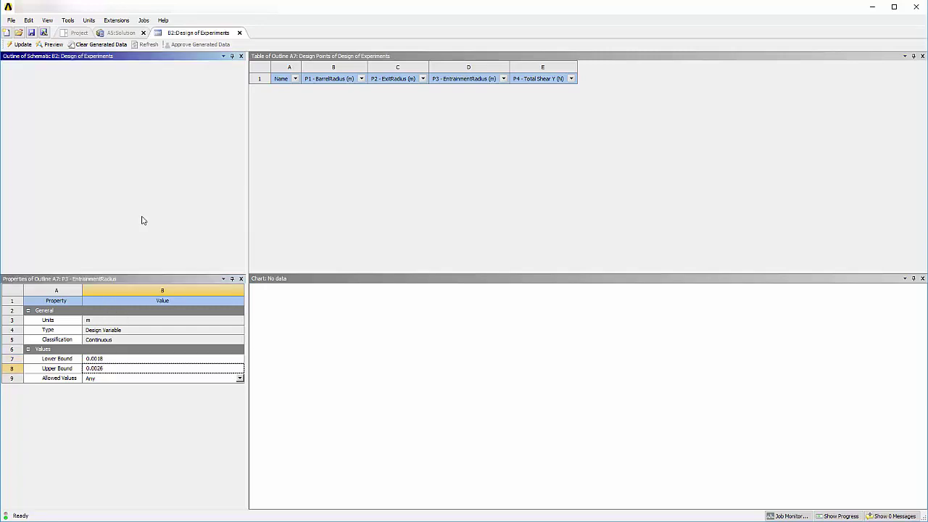
Preview and solve the 15 design-of-experiments points for Total Shear Y.
{"action": "left_click", "coordinate": [52, 45]}
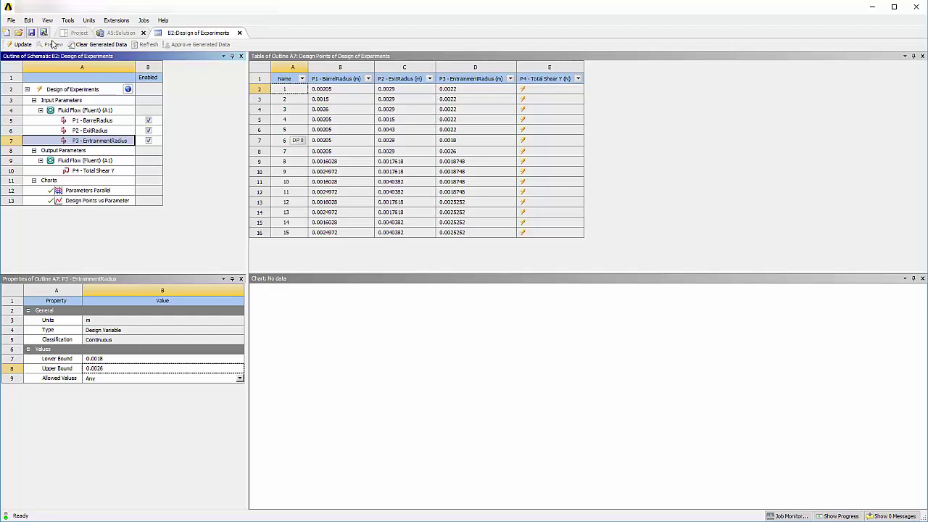
{"action": "left_click", "coordinate": [22, 44]}
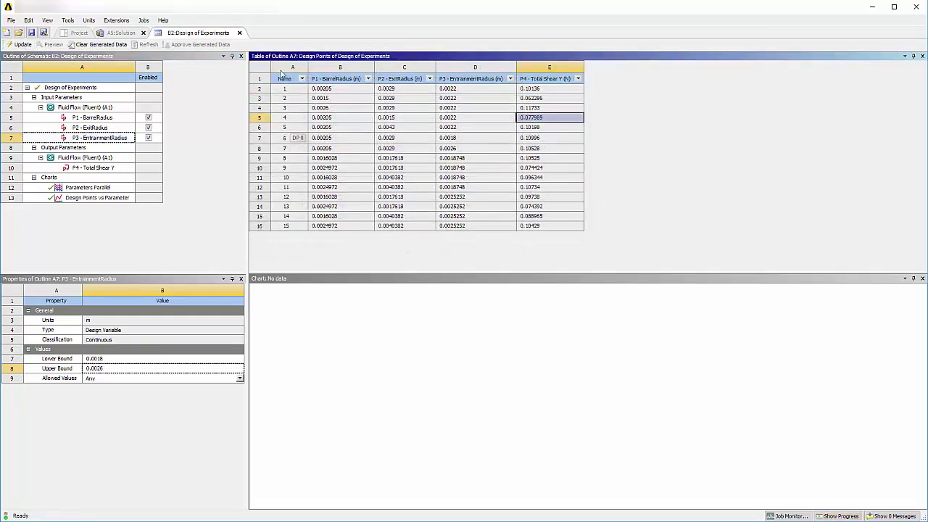
{"action": "left_click", "coordinate": [79, 34]}
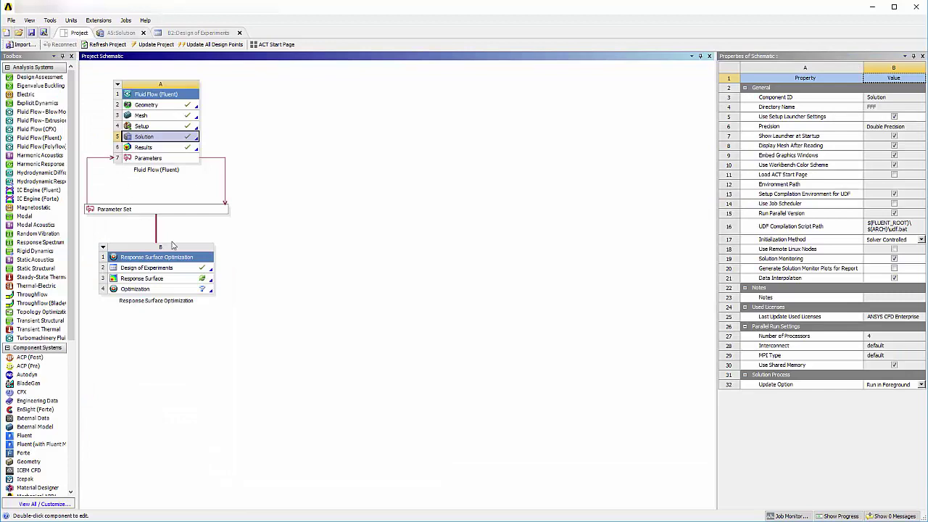
Open and update the Response Surface to build it.
{"action": "double_click", "coordinate": [166, 280]}
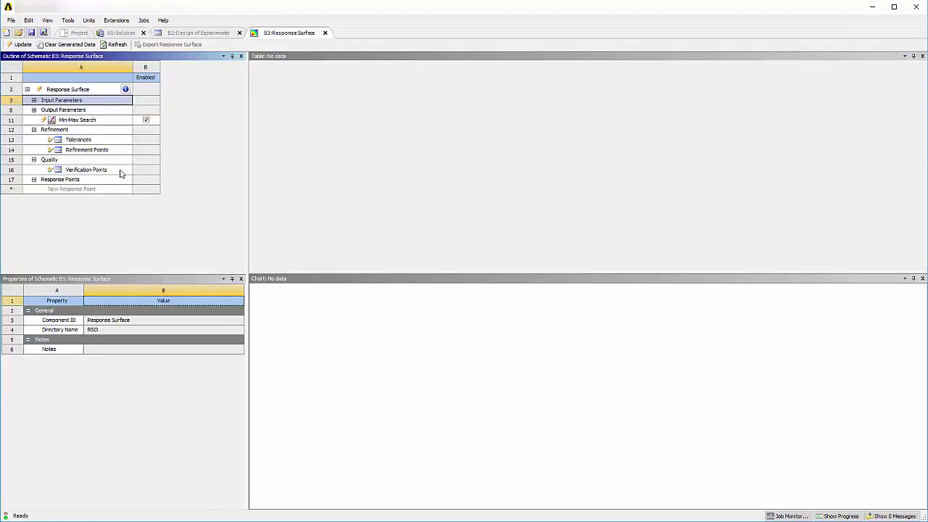
{"action": "right_click", "coordinate": [69, 89]}
{"action": "left_click", "coordinate": [105, 137]}
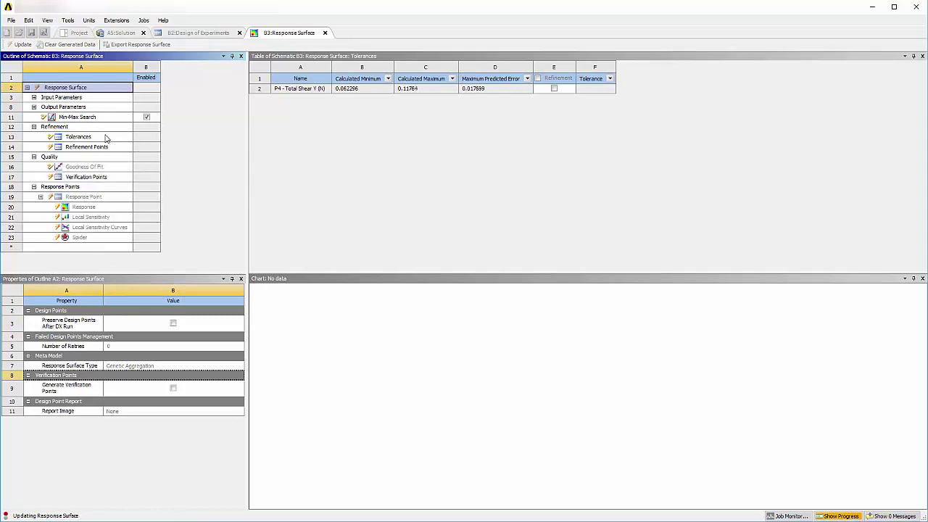
Display Total Shear Y as a 3D response chart with EntrainmentRadius on the X axis.
{"action": "left_click", "coordinate": [95, 208]}
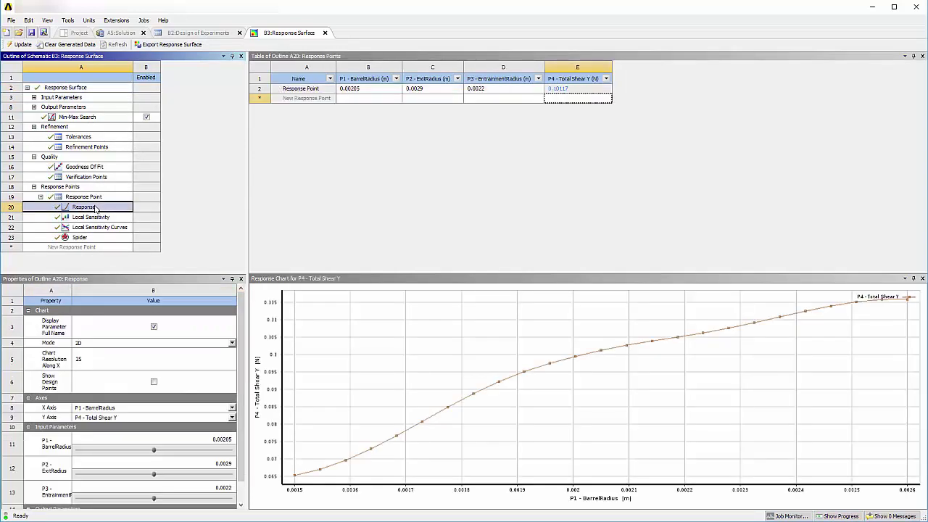
{"action": "left_click", "coordinate": [114, 343]}
{"action": "left_click", "coordinate": [105, 355]}
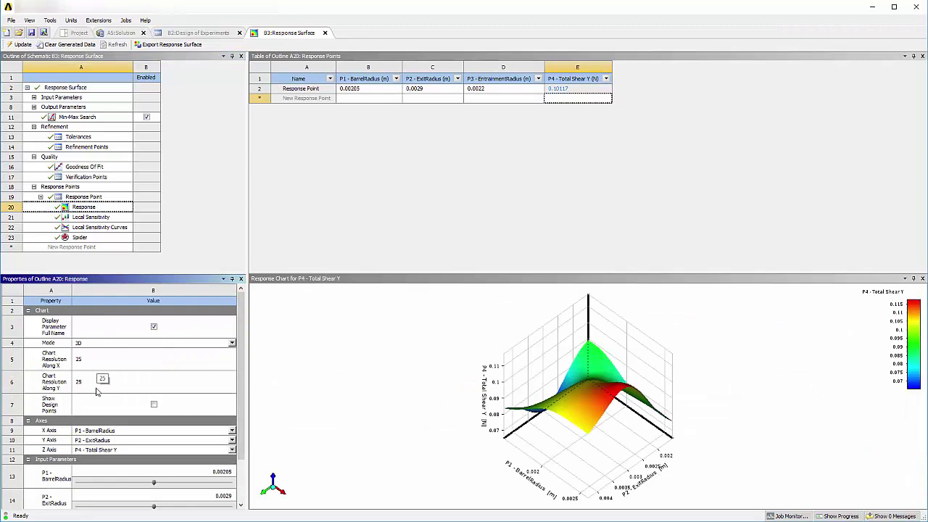
{"action": "left_click", "coordinate": [107, 433]}
{"action": "left_click", "coordinate": [101, 456]}
{"action": "left_click_drag", "start_coordinate": [558, 392], "coordinate": [732, 477]}
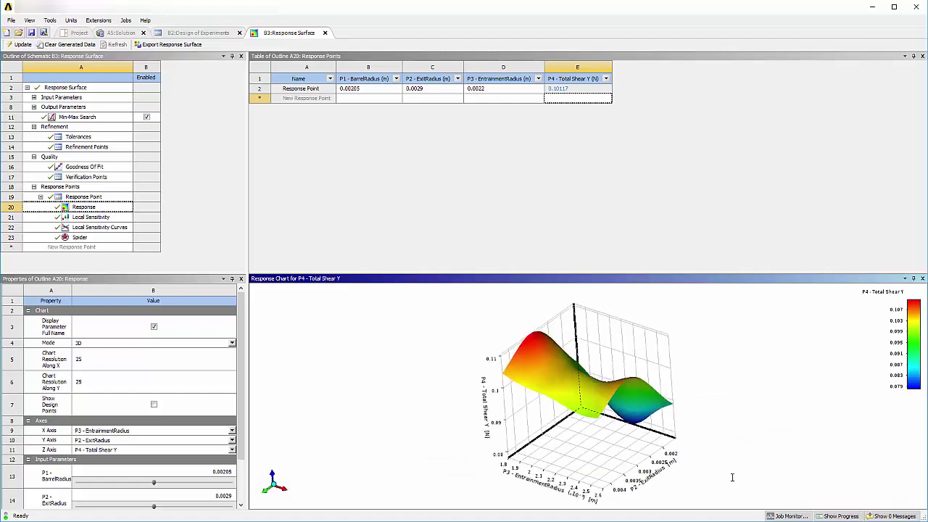
{"action": "left_click", "coordinate": [79, 33]}
Make maximizing Total Shear Y (P4) the objective and run the optimization to get candidate points.
{"action": "double_click", "coordinate": [147, 289]}
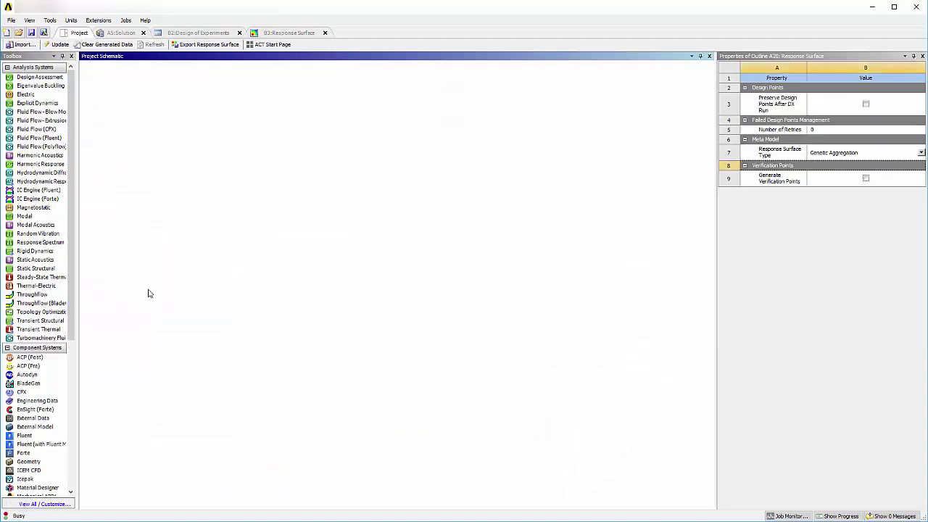
{"action": "left_click", "coordinate": [94, 101]}
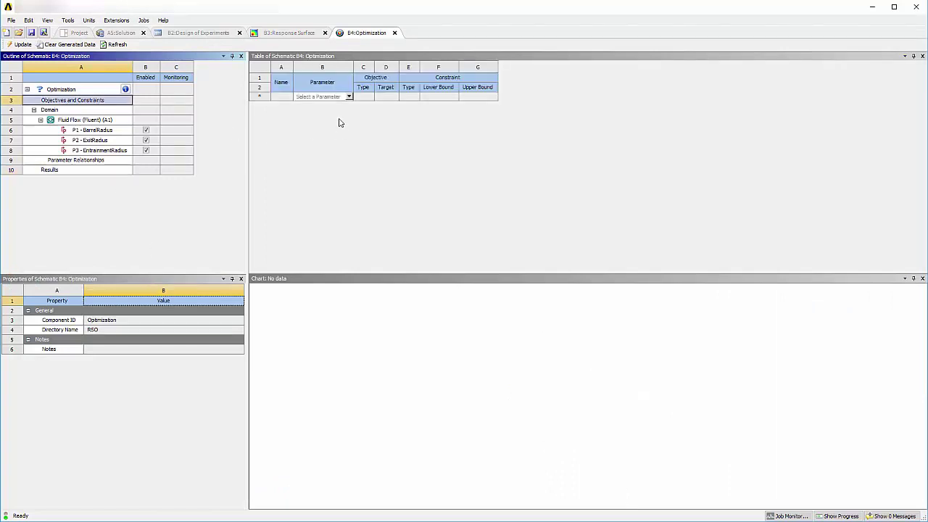
{"action": "left_click", "coordinate": [349, 106]}
{"action": "left_click", "coordinate": [319, 132]}
{"action": "left_click", "coordinate": [396, 97]}
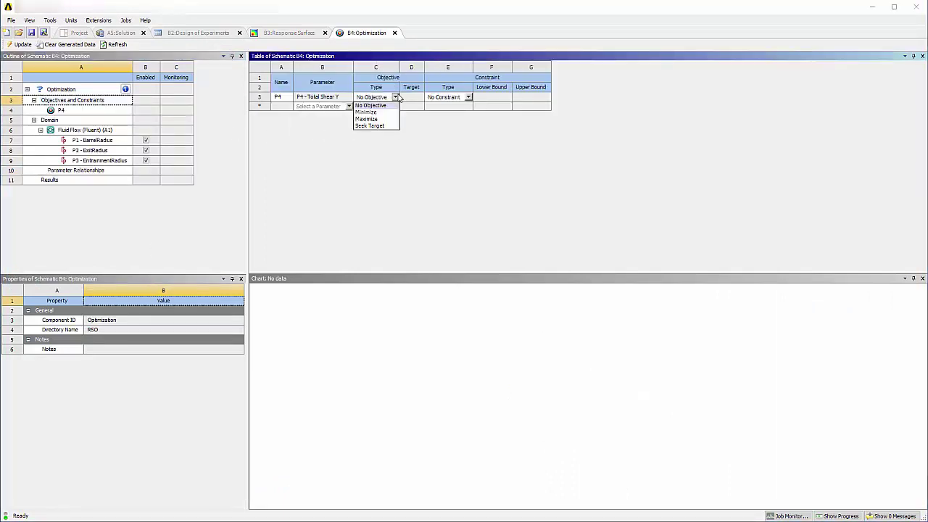
{"action": "left_click", "coordinate": [368, 120]}
{"action": "left_click", "coordinate": [22, 44]}
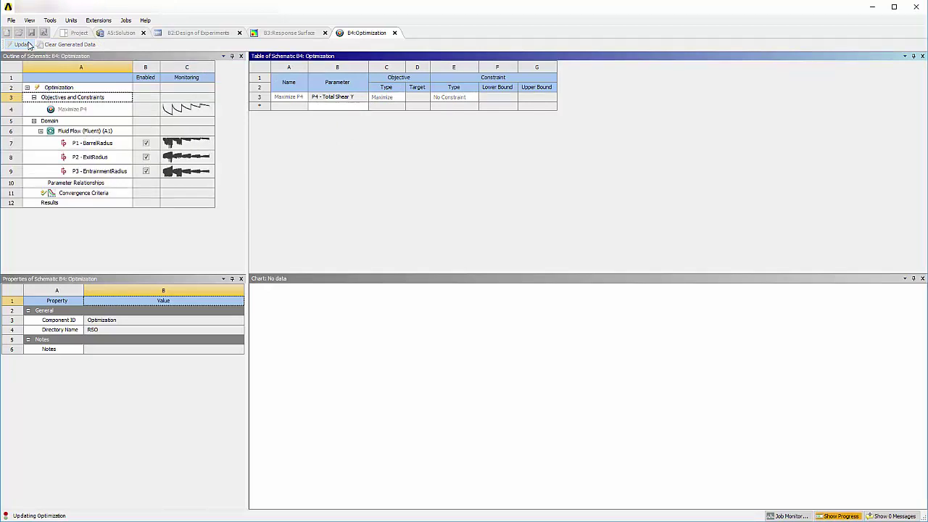
{"action": "left_click", "coordinate": [71, 88]}
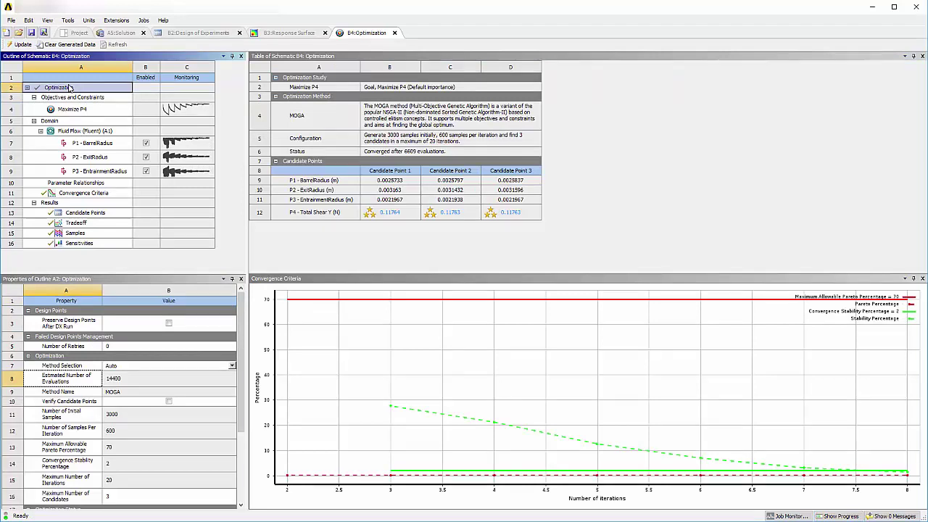
Verify Candidate Point 1 by design point update, then insert it as a design point.
{"action": "right_click", "coordinate": [396, 216]}
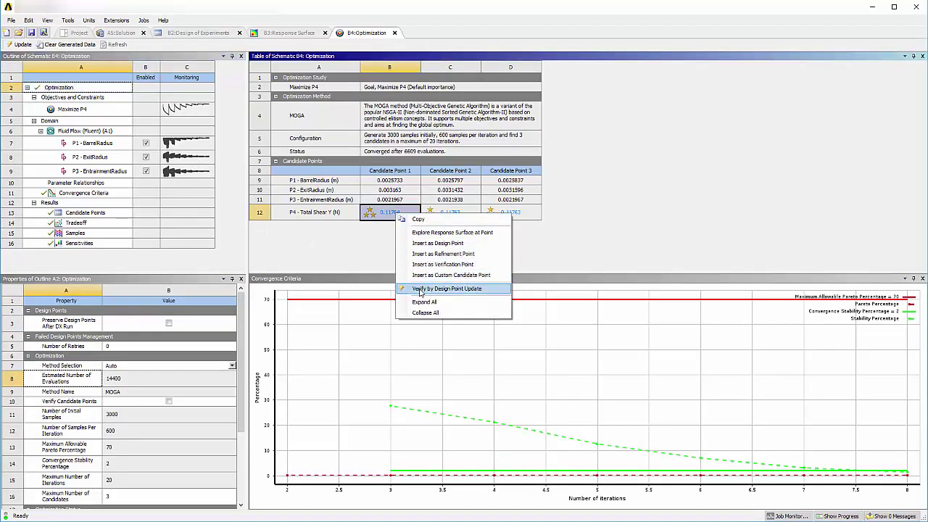
{"action": "left_click", "coordinate": [419, 292]}
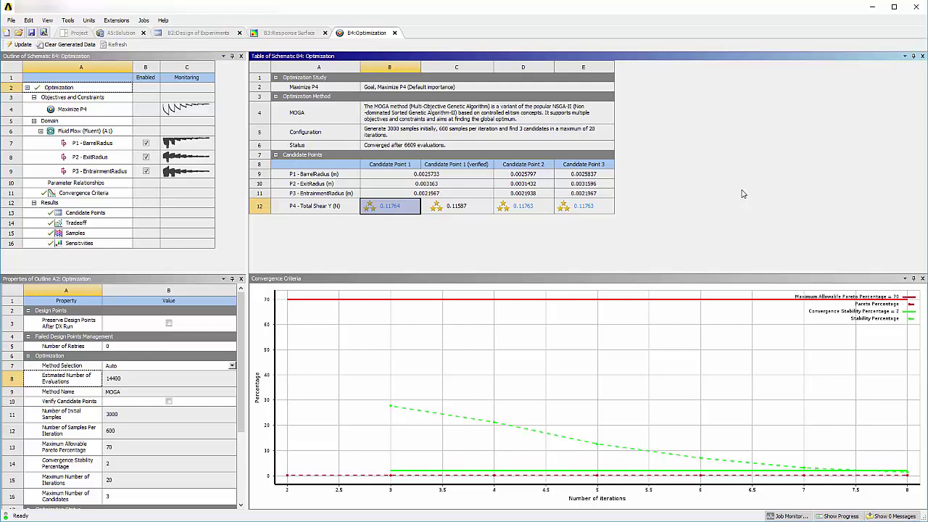
{"action": "right_click", "coordinate": [465, 212]}
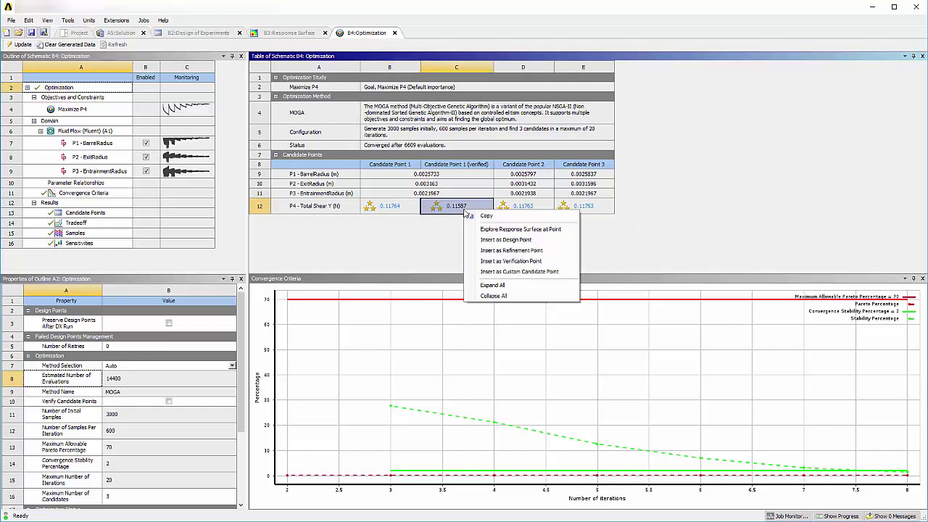
{"action": "left_click", "coordinate": [499, 239]}
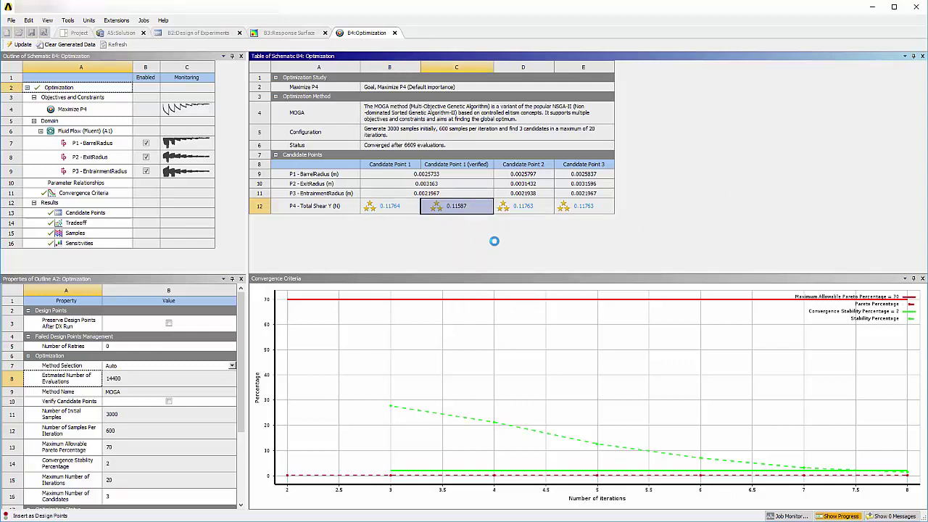
Tick Retain for DP 1 in the Parameter Set and set it as current.
{"action": "left_click", "coordinate": [77, 33]}
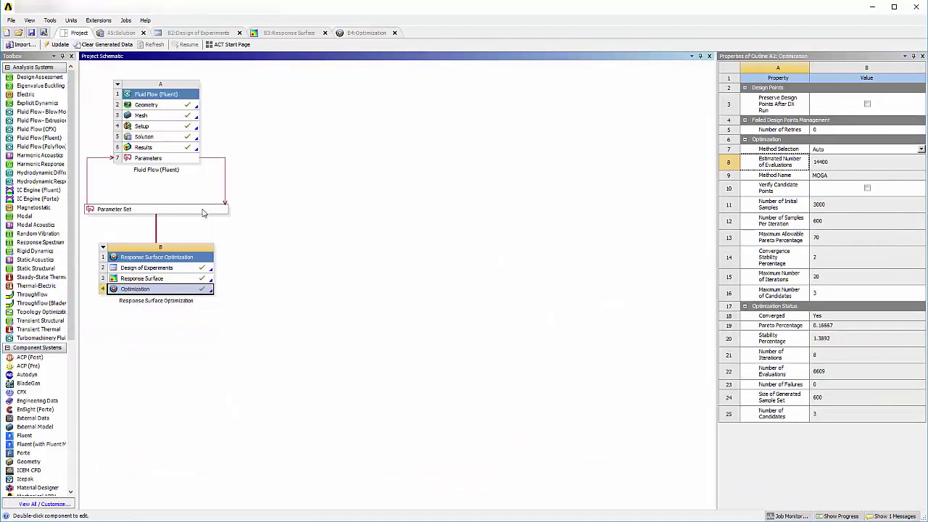
{"action": "double_click", "coordinate": [200, 212]}
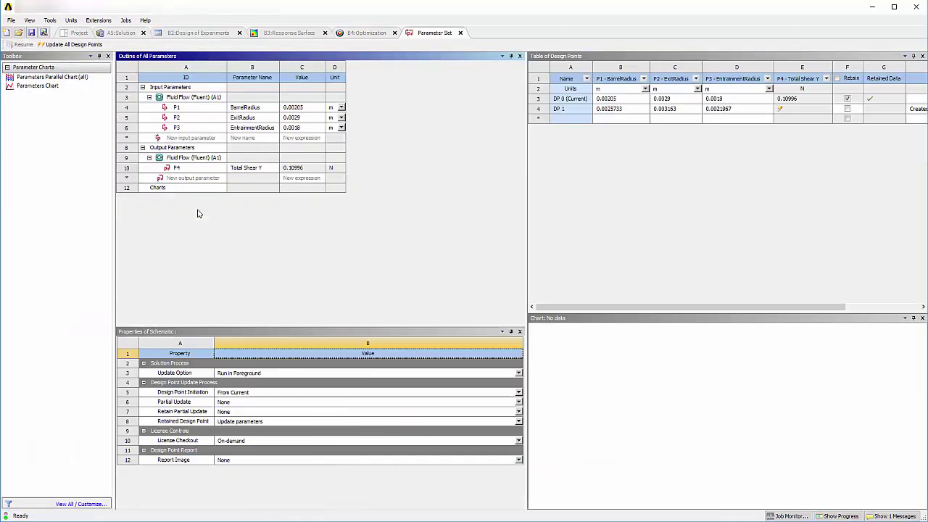
{"action": "left_click", "coordinate": [848, 108]}
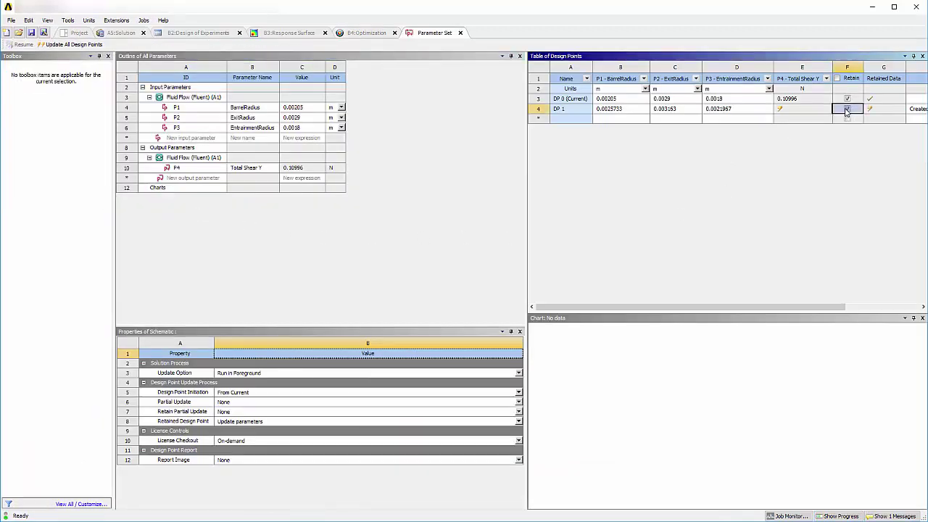
{"action": "right_click", "coordinate": [572, 113]}
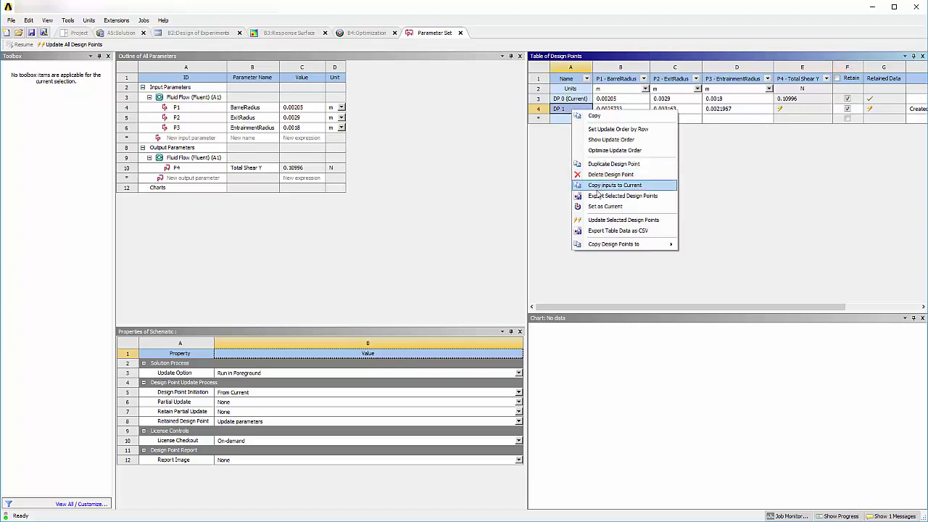
{"action": "left_click", "coordinate": [599, 207]}
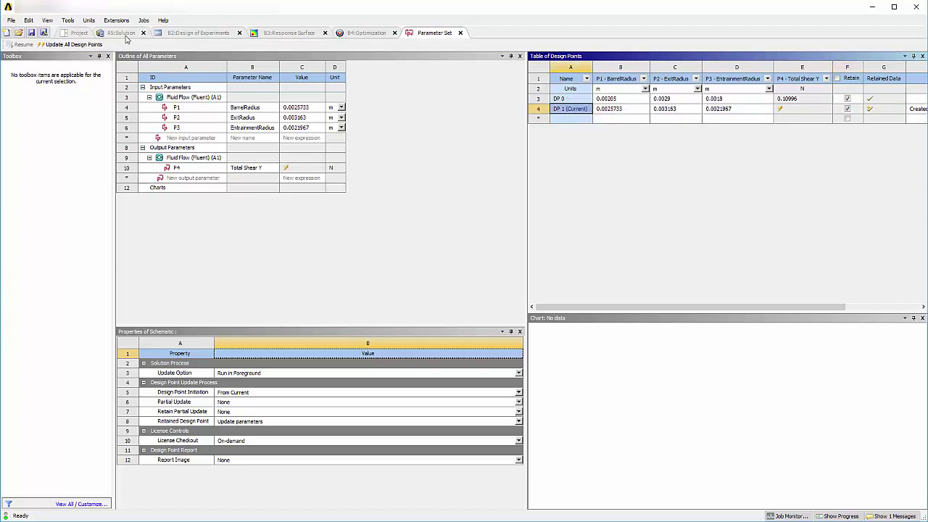
{"action": "left_click", "coordinate": [65, 32]}
Open the Geometry cell in DesignModeler for the new design point, reading the modified upstream data.
{"action": "left_click", "coordinate": [229, 129]}
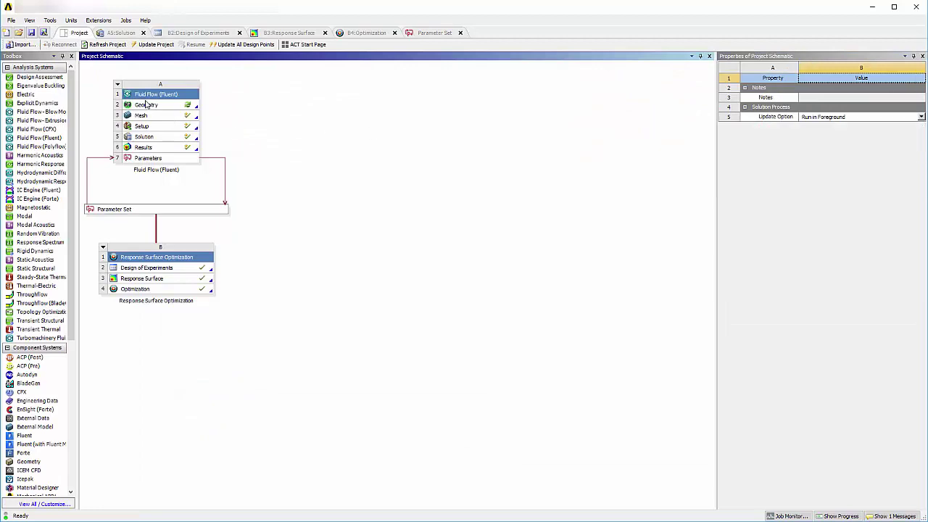
{"action": "left_click", "coordinate": [152, 105]}
{"action": "left_click", "coordinate": [480, 289]}
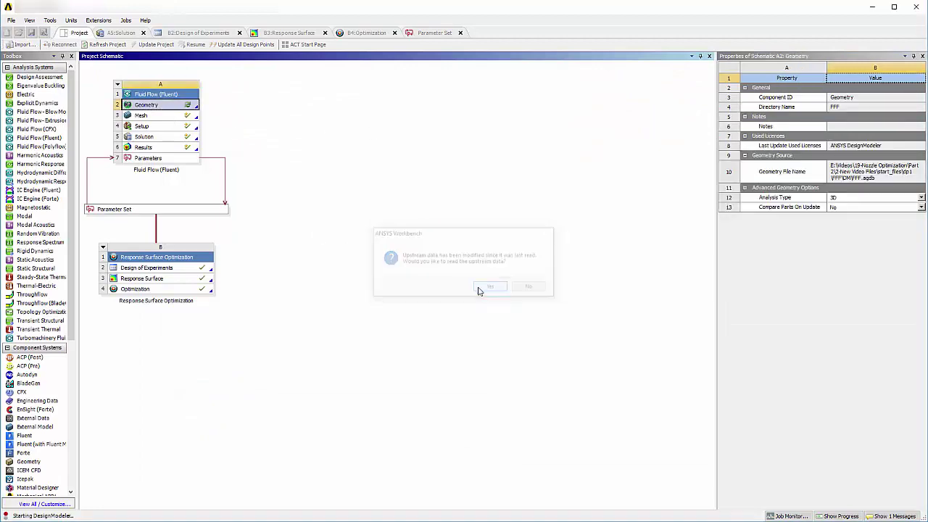